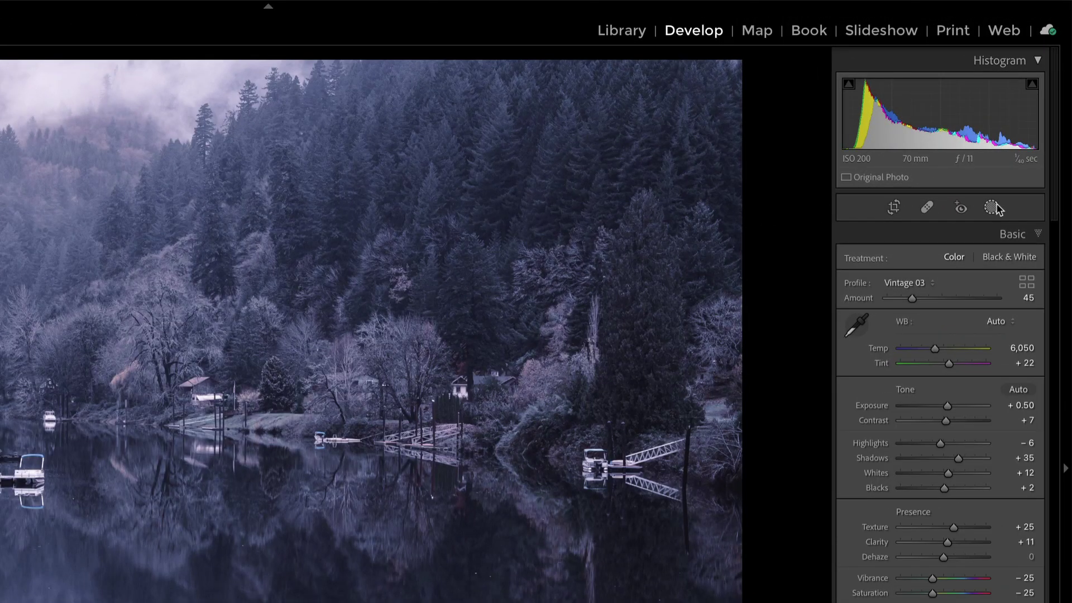
Open the photo's masks and preview the overlays of the Desat Upper Mids and Deeper Shadows masks
{"action": "left_click", "coordinate": [1019, 138]}
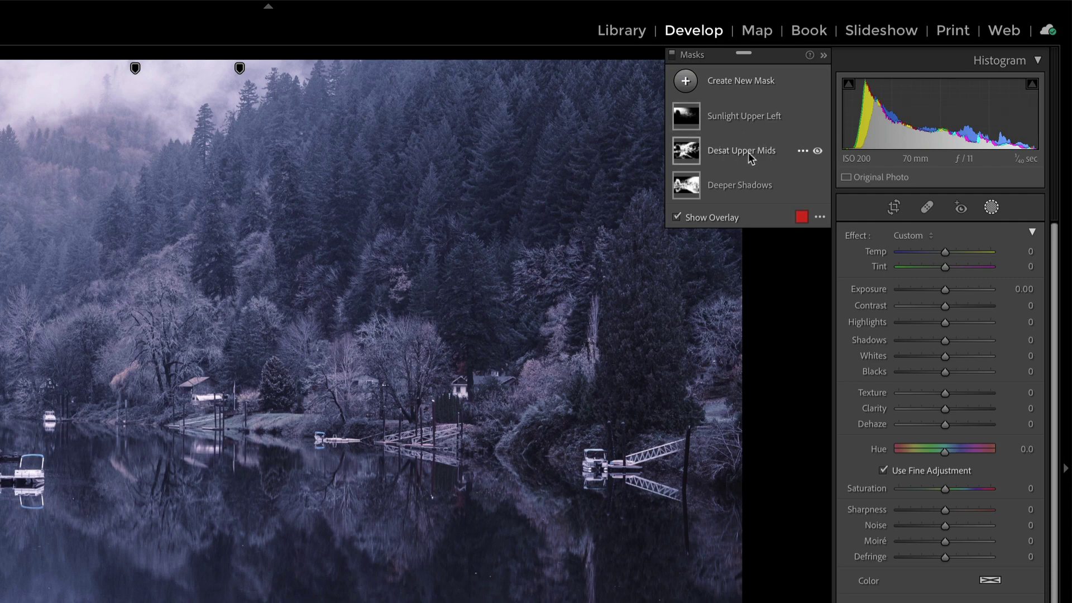
{"action": "mouse_move", "coordinate": [692, 156]}
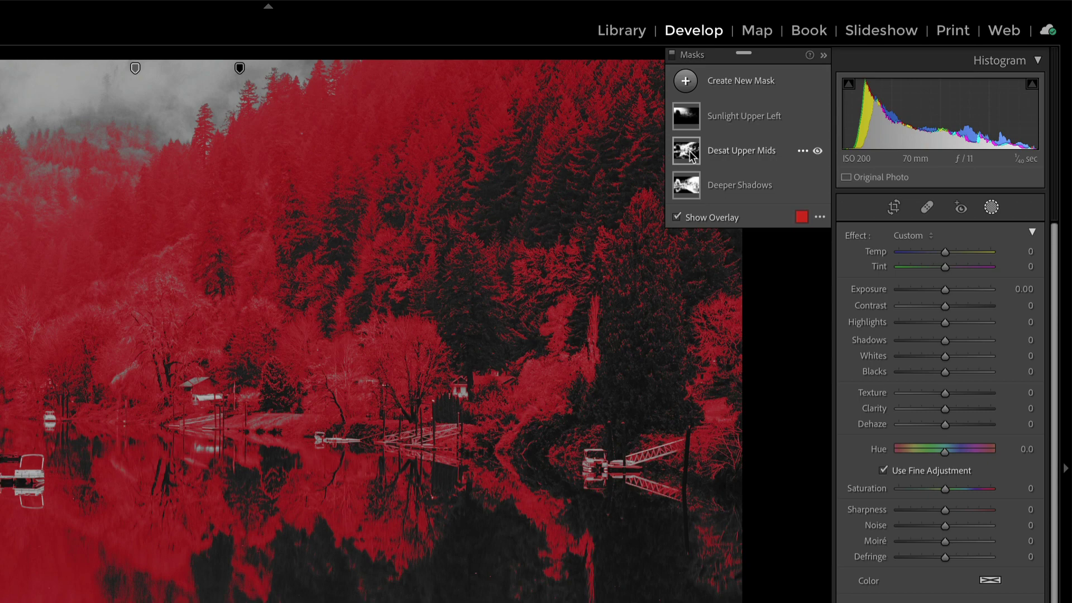
{"action": "mouse_move", "coordinate": [690, 192]}
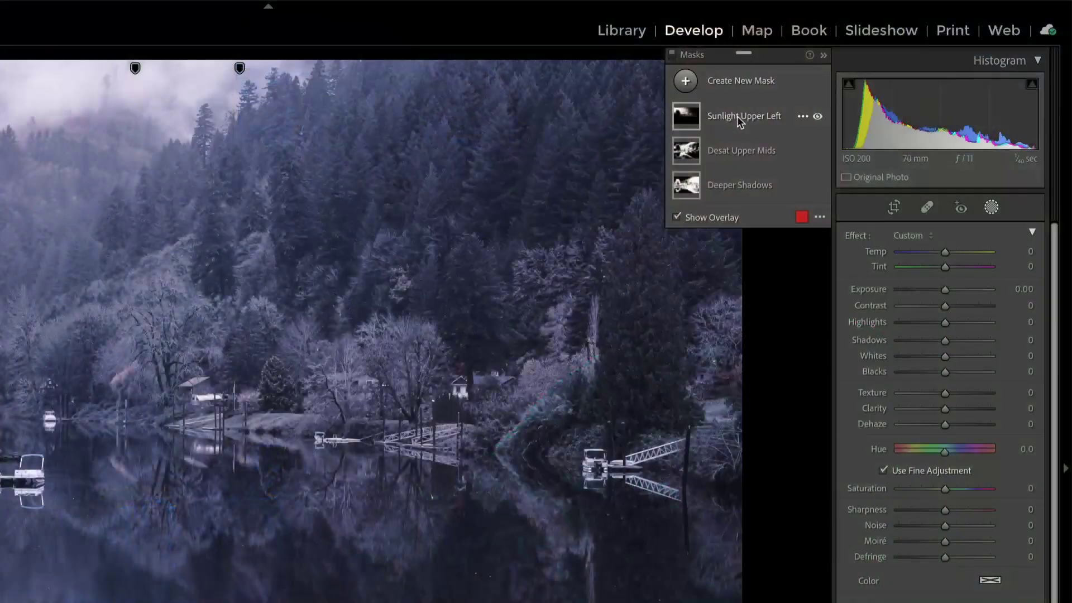
Expand the Sunlight Upper Left mask and inspect the overlays of its Radial Gradient 1 and Luminance Range 1 components
{"action": "left_click", "coordinate": [738, 119]}
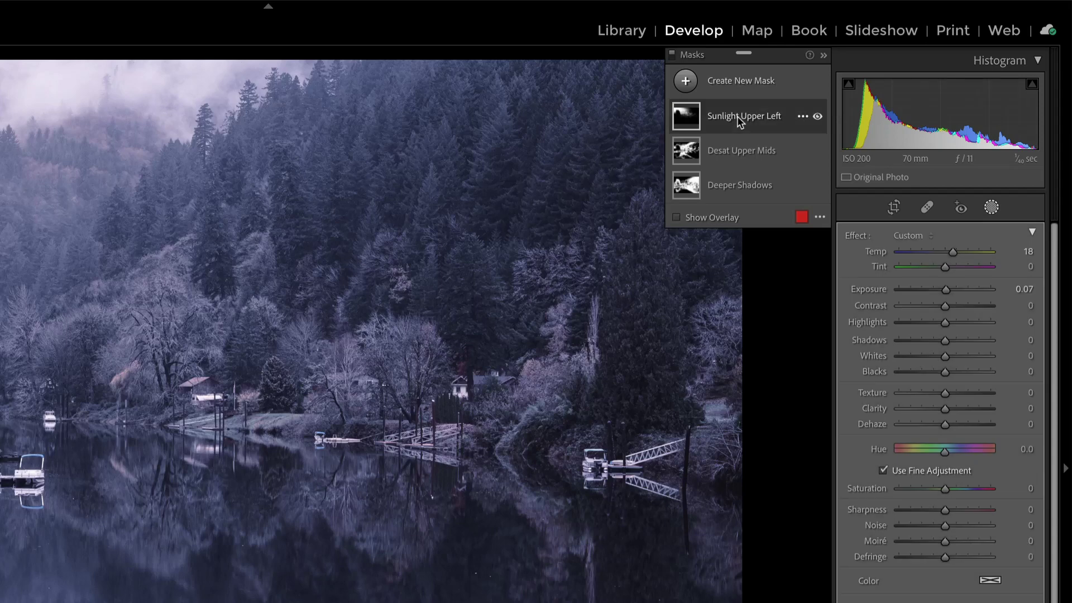
{"action": "left_click", "coordinate": [737, 117]}
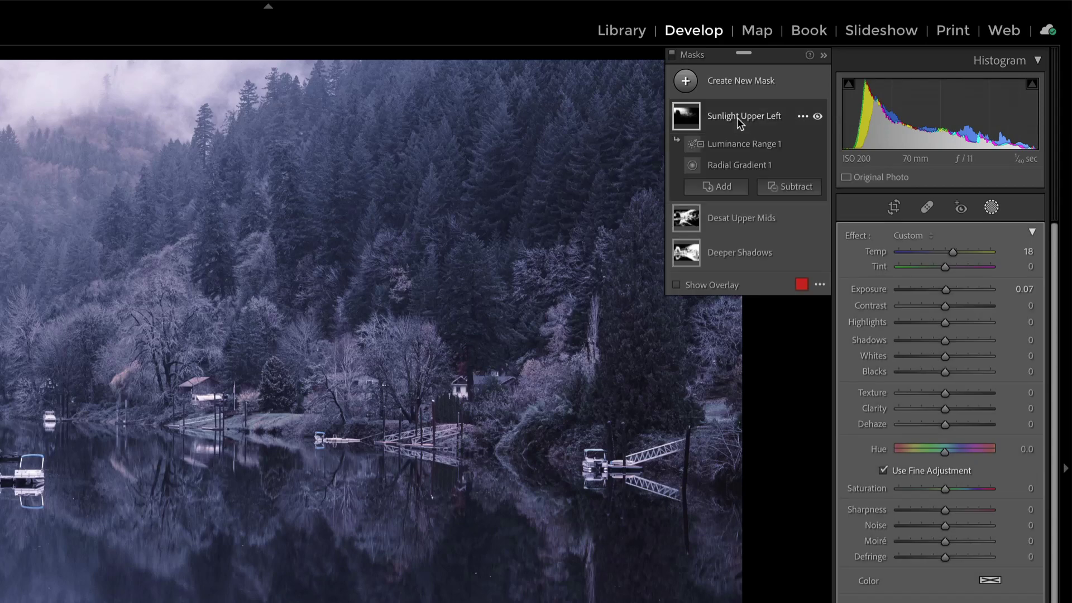
{"action": "left_click", "coordinate": [736, 164]}
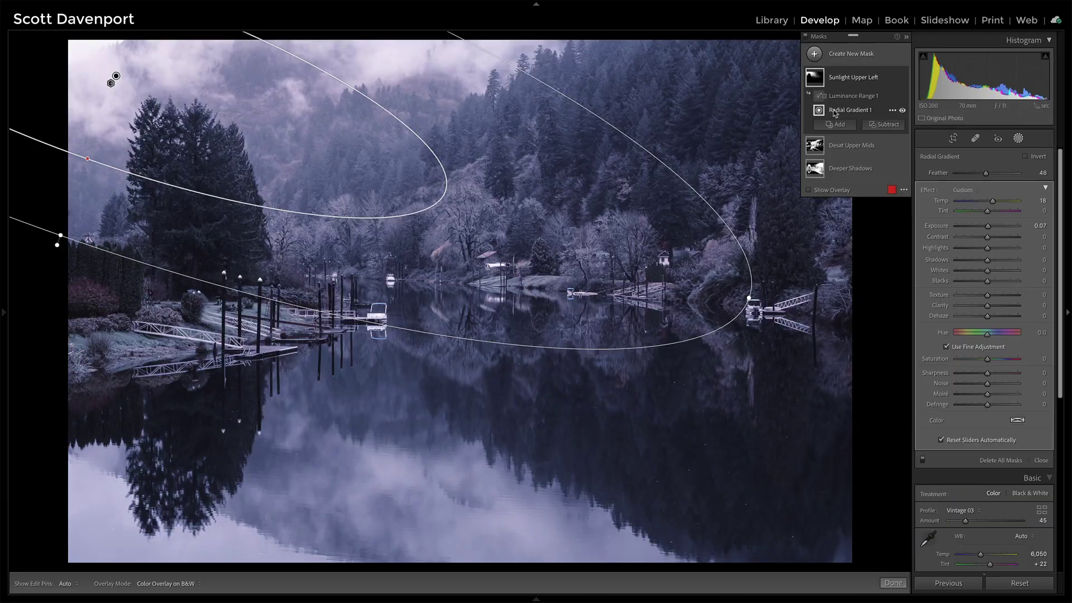
{"action": "mouse_move", "coordinate": [705, 164]}
{"action": "mouse_move", "coordinate": [822, 116]}
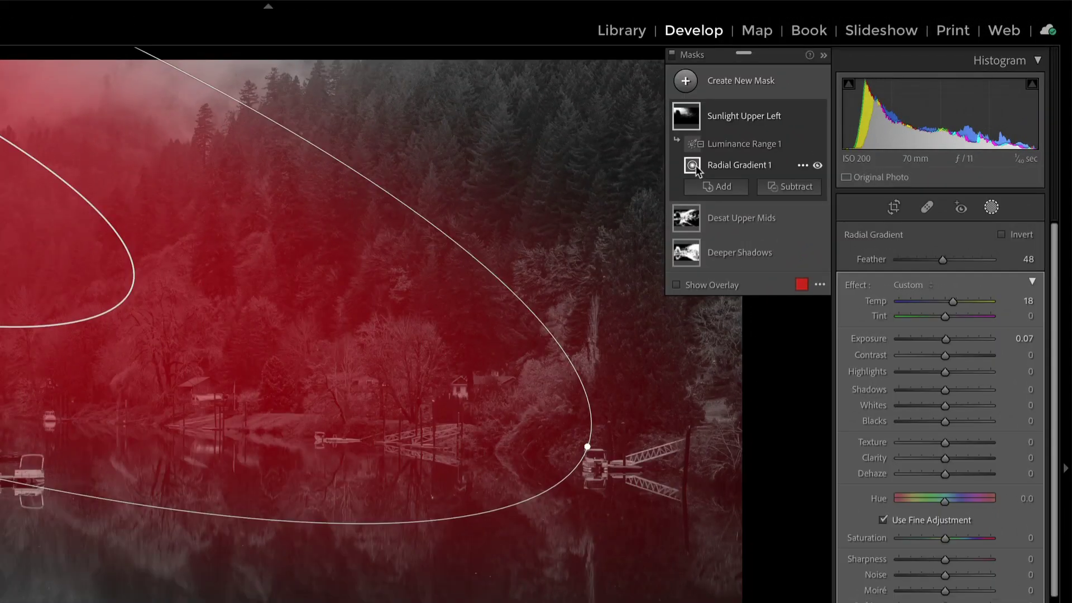
{"action": "mouse_move", "coordinate": [695, 151]}
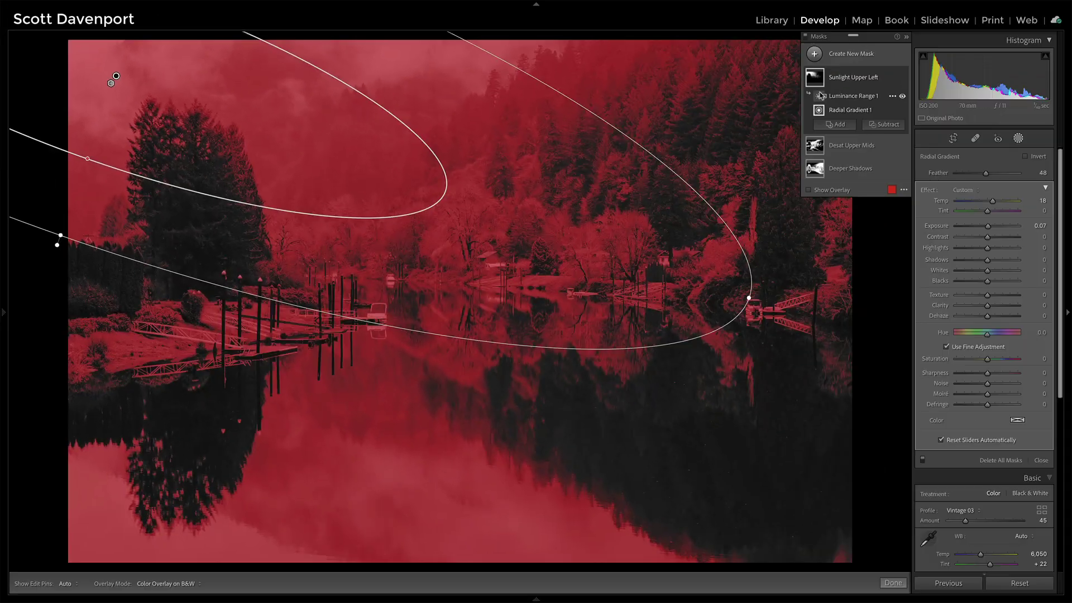
{"action": "mouse_move", "coordinate": [819, 85]}
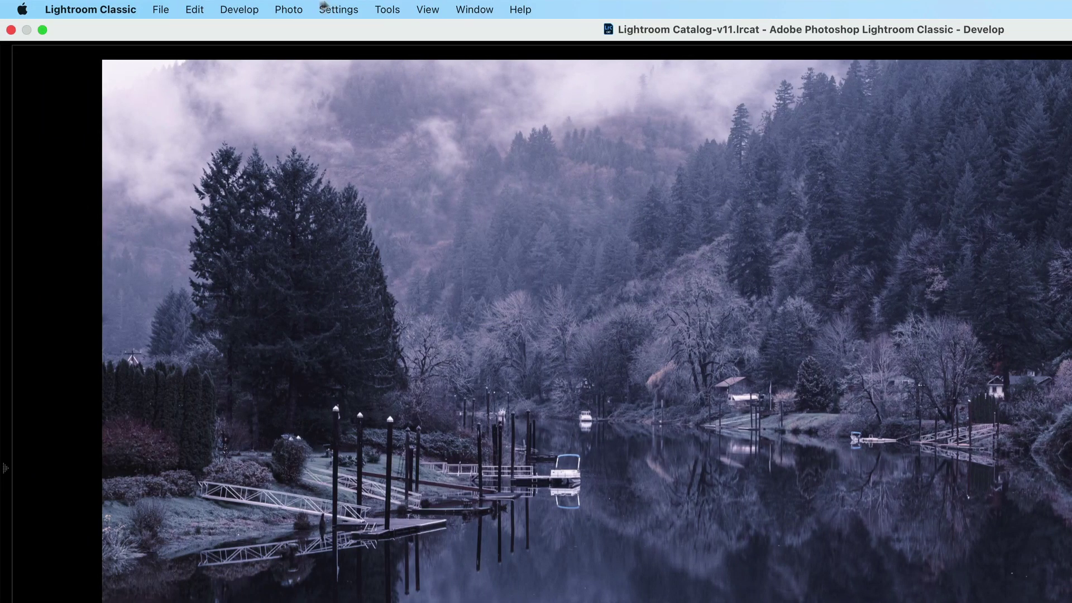
Start a new develop preset that includes only the Sunlight Upper Left mask
{"action": "left_click", "coordinate": [239, 10]}
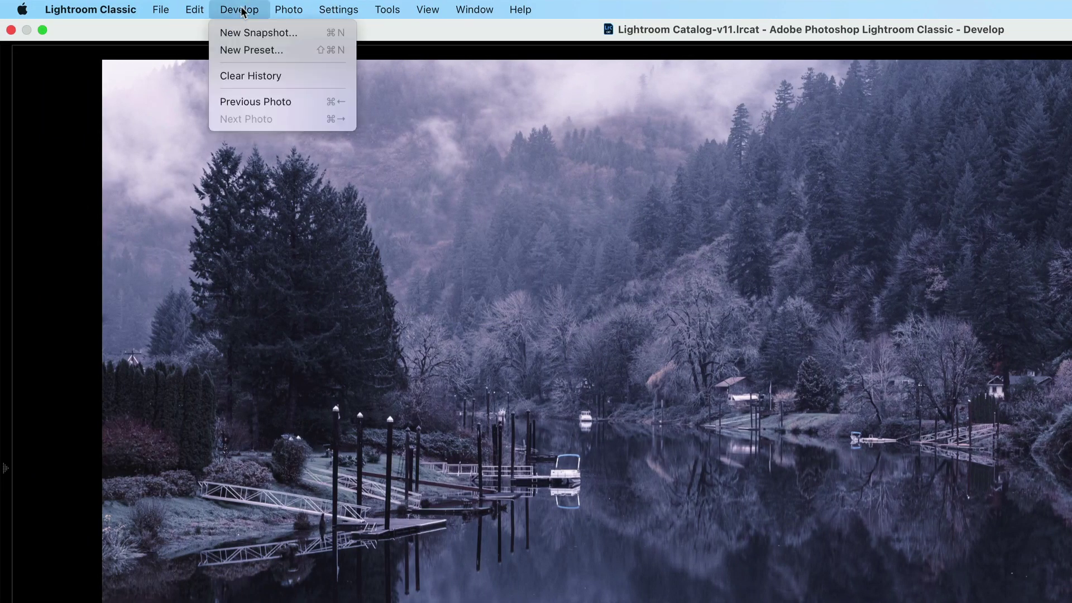
{"action": "left_click", "coordinate": [243, 49]}
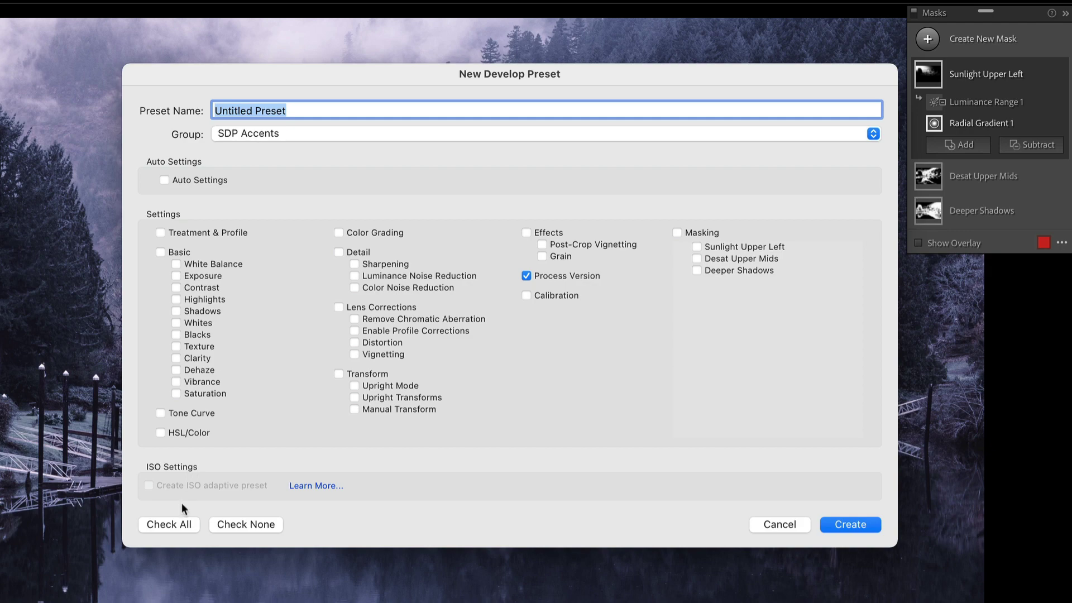
{"action": "left_click", "coordinate": [229, 525]}
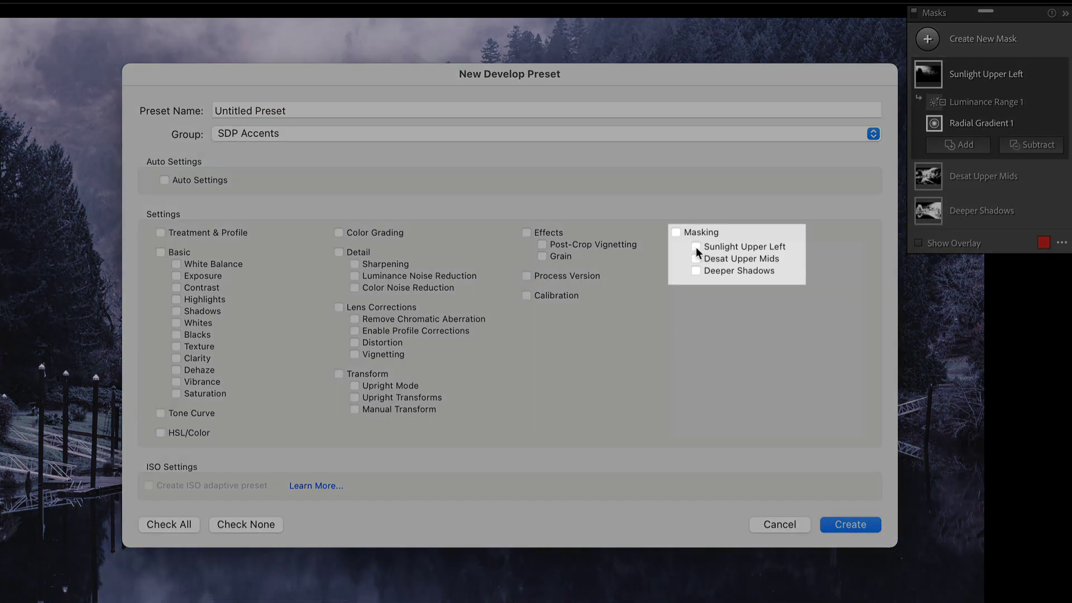
{"action": "left_click", "coordinate": [696, 247]}
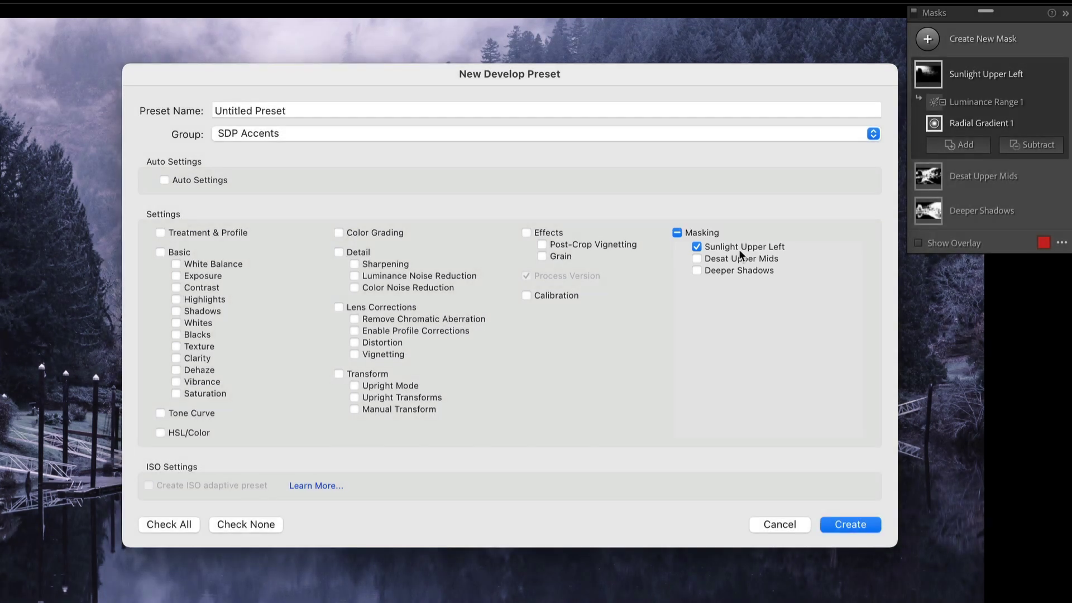
Name the preset Sunlight Upper Left and create it in the SDP Accents group, replacing the existing preset of that name
{"action": "left_click", "coordinate": [300, 106]}
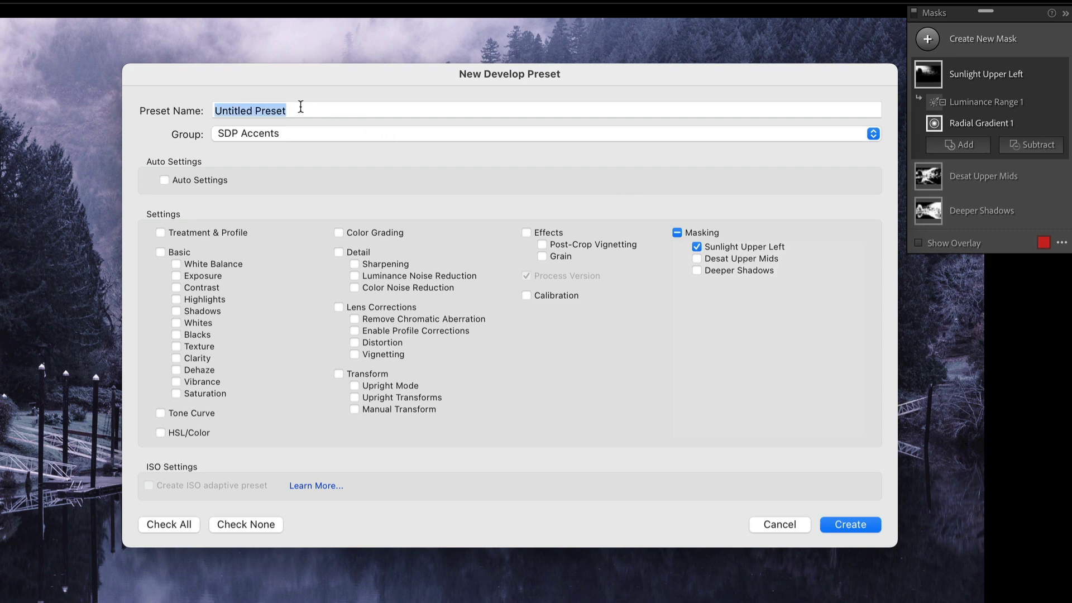
{"action": "type", "text": "Sunlight Upper Left"}
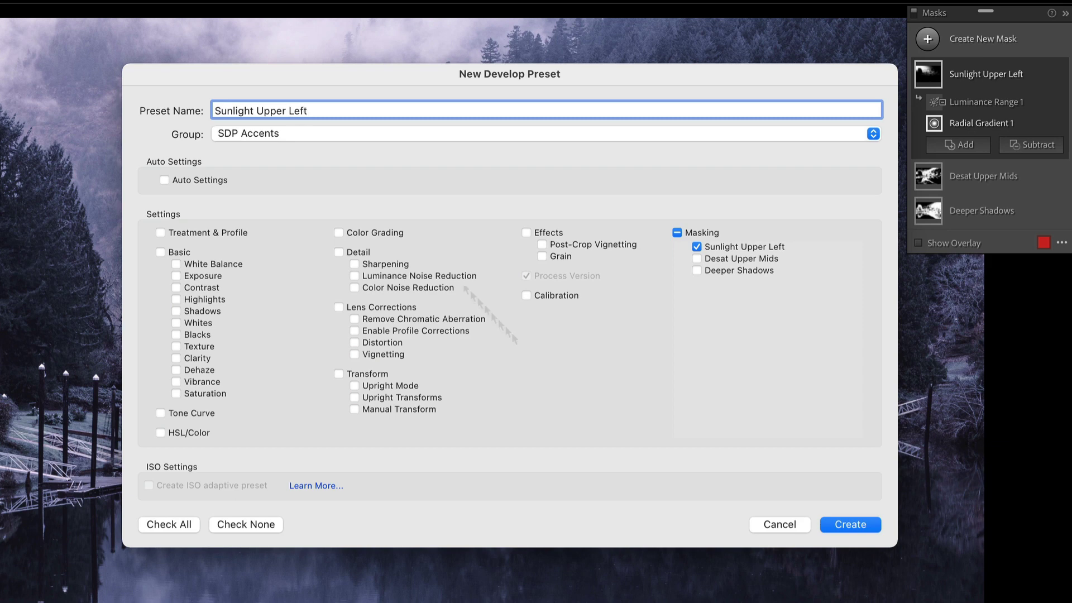
{"action": "left_click", "coordinate": [849, 522]}
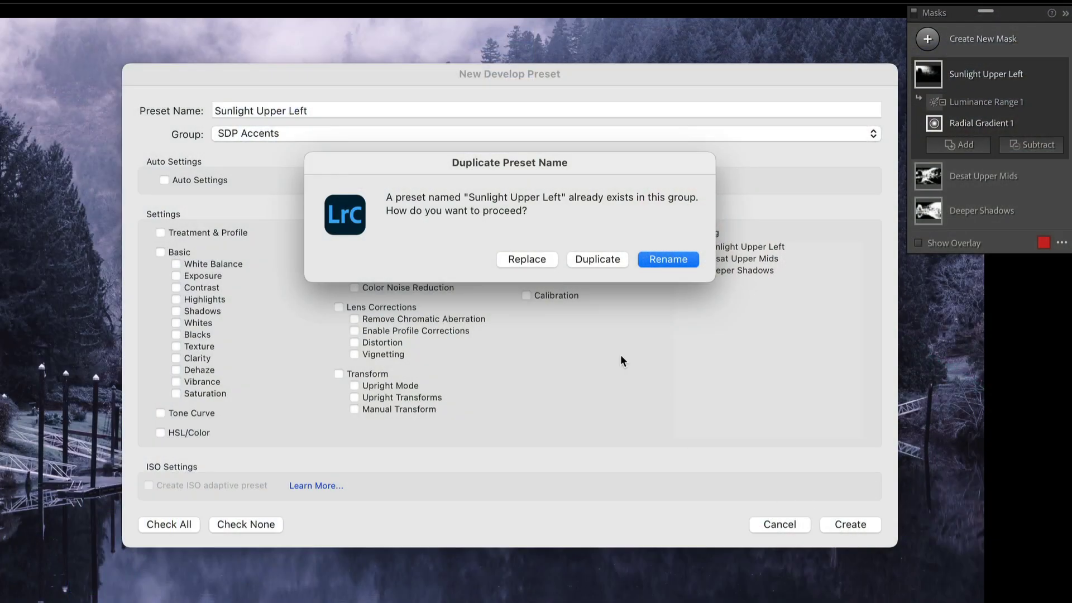
{"action": "left_click", "coordinate": [540, 263]}
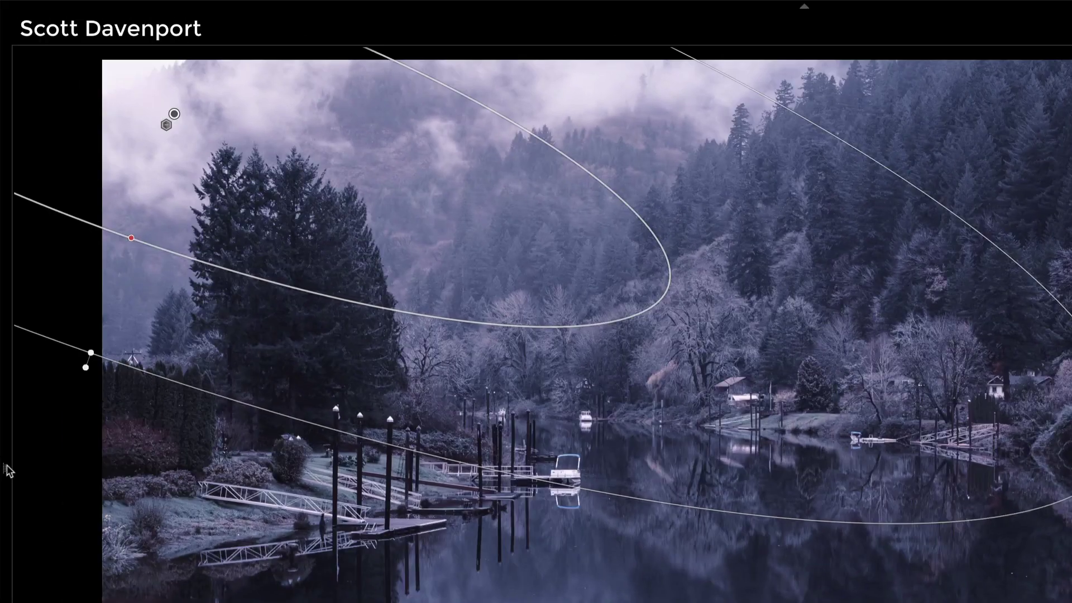
Finish masking on the lake photo and switch to the forest stream photo
{"action": "left_click", "coordinate": [6, 468]}
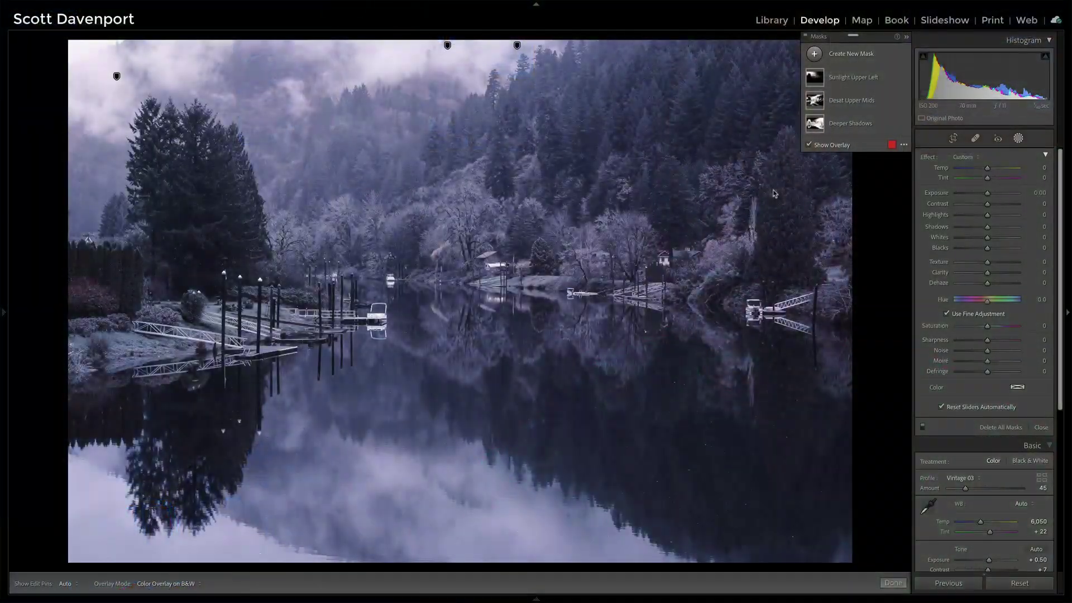
{"action": "left_click", "coordinate": [892, 583]}
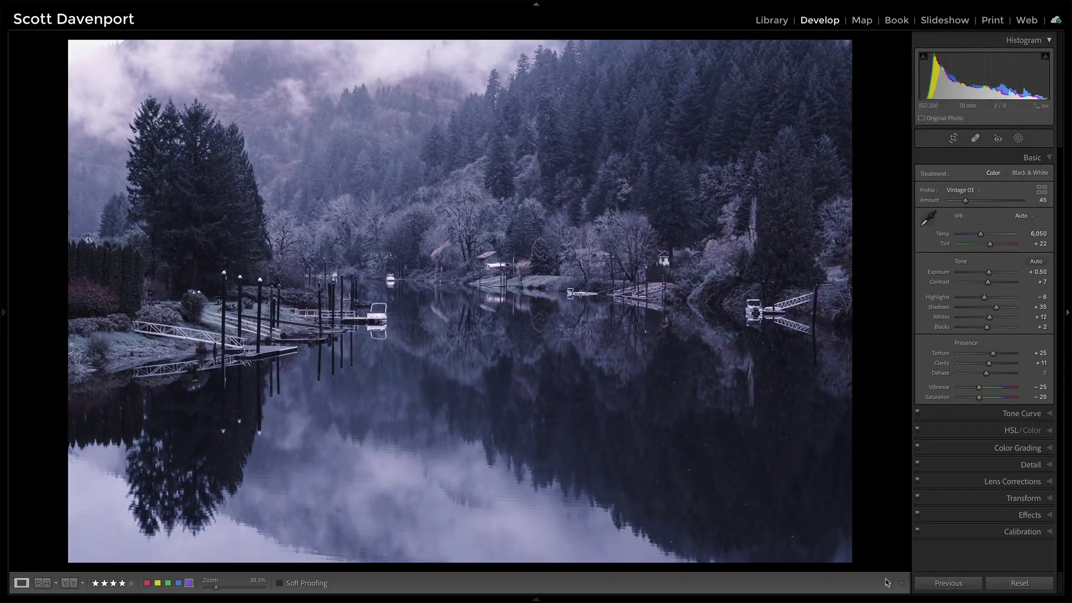
{"action": "key", "text": "Right"}
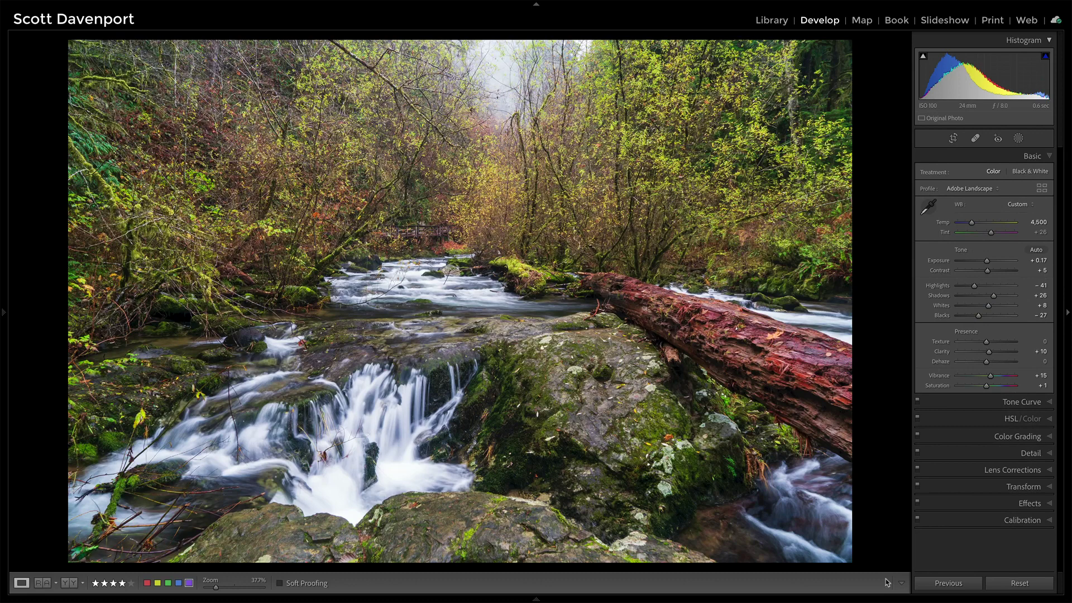
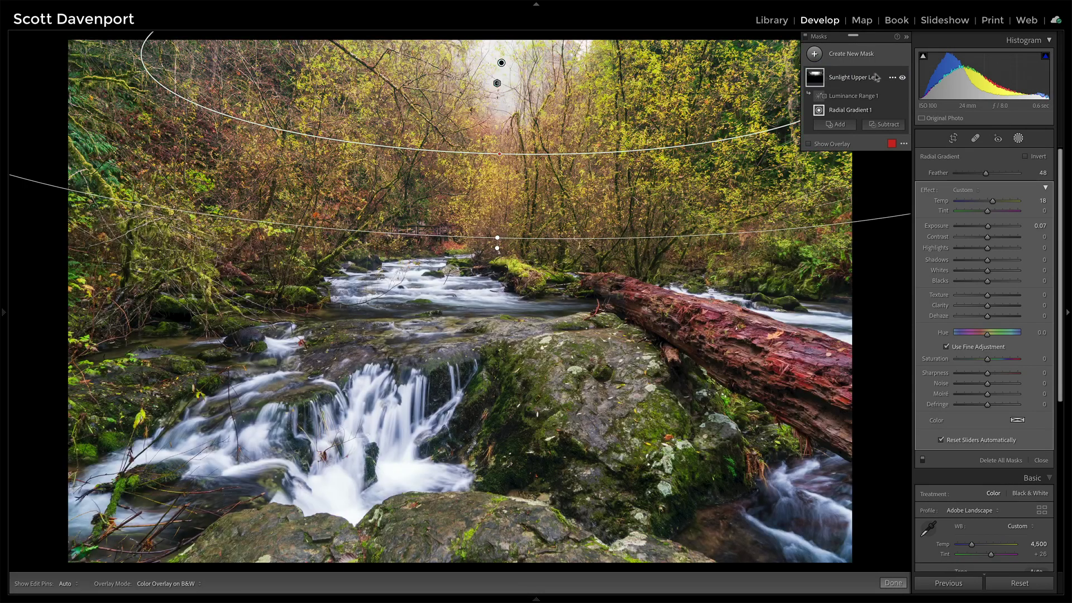
Collapse the Sunlight Upper Left mask and compare the stream photo with and without it
{"action": "left_click", "coordinate": [877, 79]}
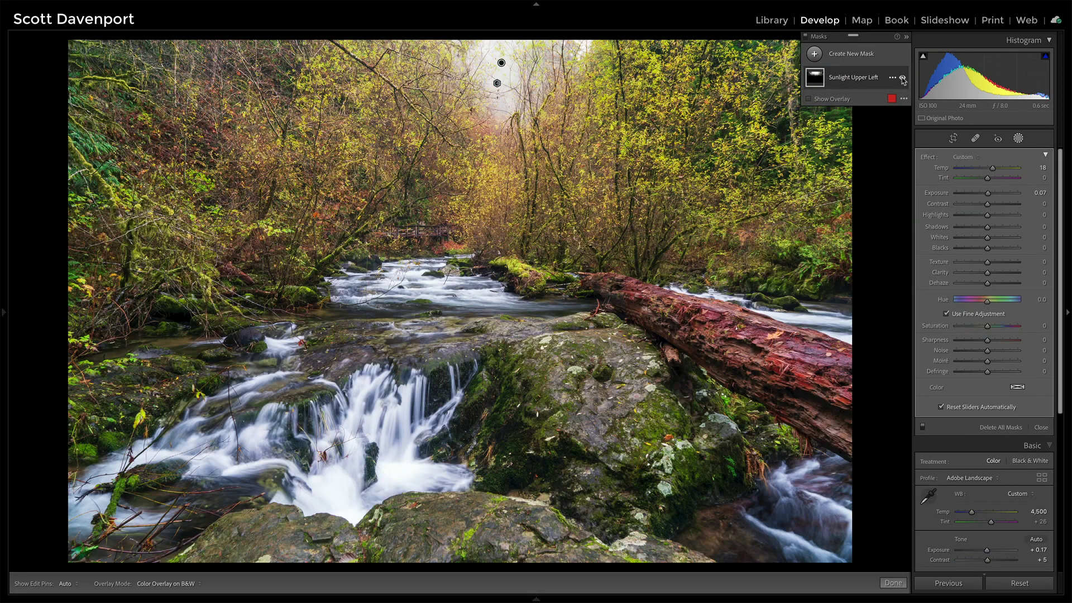
{"action": "left_click", "coordinate": [902, 78]}
{"action": "left_click", "coordinate": [902, 78]}
Apply the Sunlight Upper Left preset a second time and delete the duplicate mask it adds
{"action": "mouse_move", "coordinate": [3, 310]}
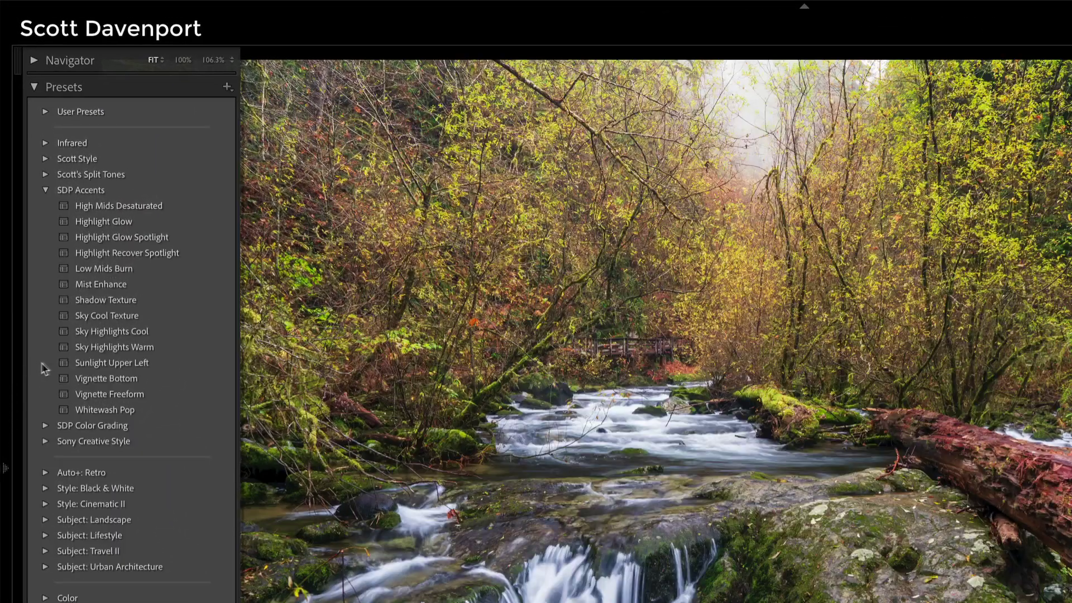
{"action": "left_click", "coordinate": [138, 365]}
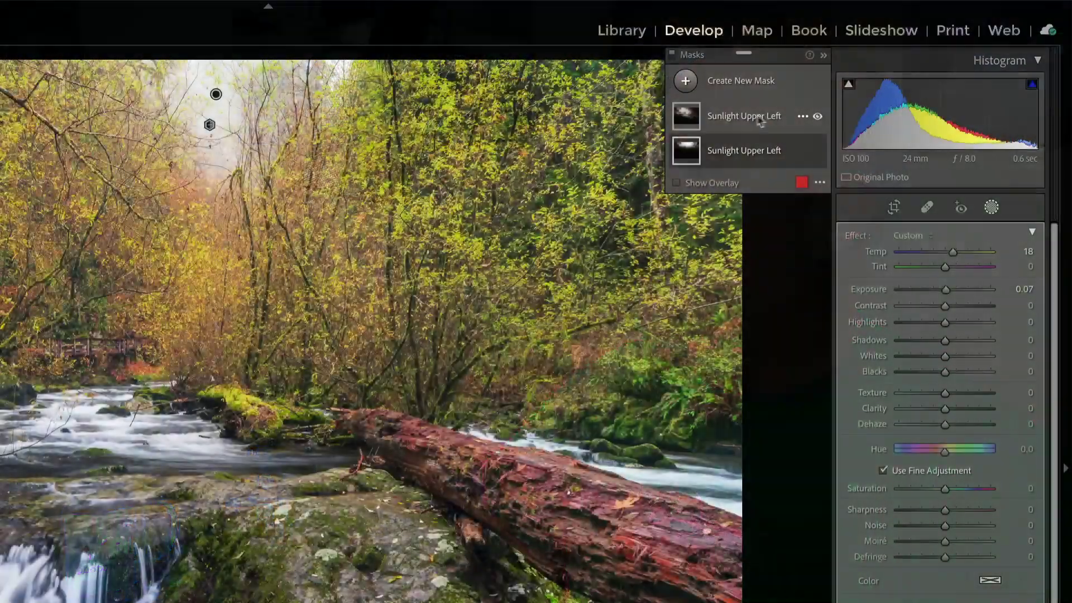
{"action": "left_click", "coordinate": [803, 116]}
{"action": "left_click", "coordinate": [820, 215]}
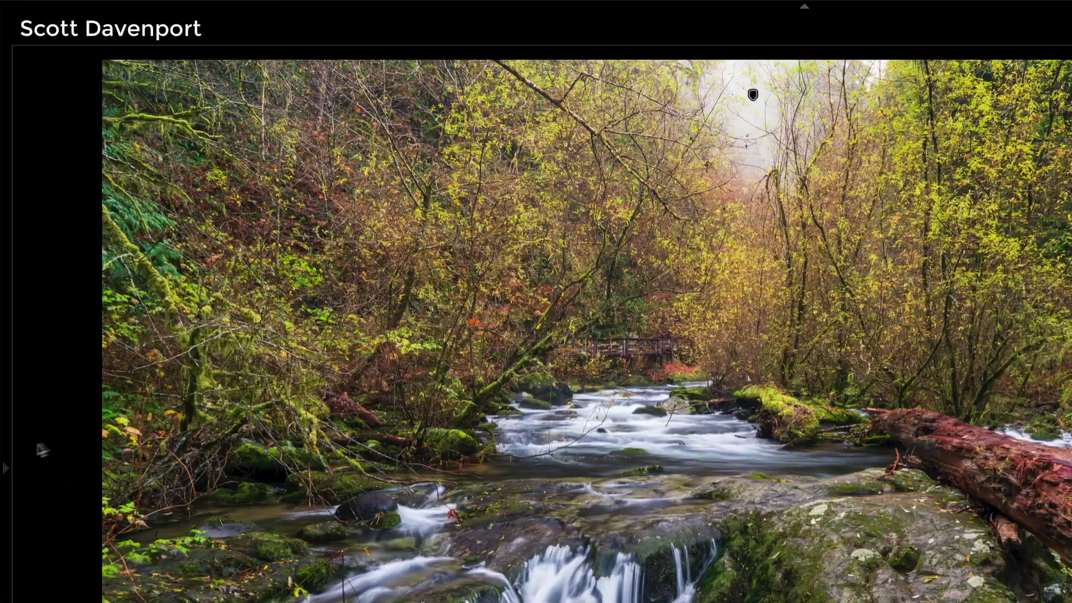
Apply the Vignette Bottom preset from SDP Accents and compare the photo with and without its mask
{"action": "mouse_move", "coordinate": [7, 473]}
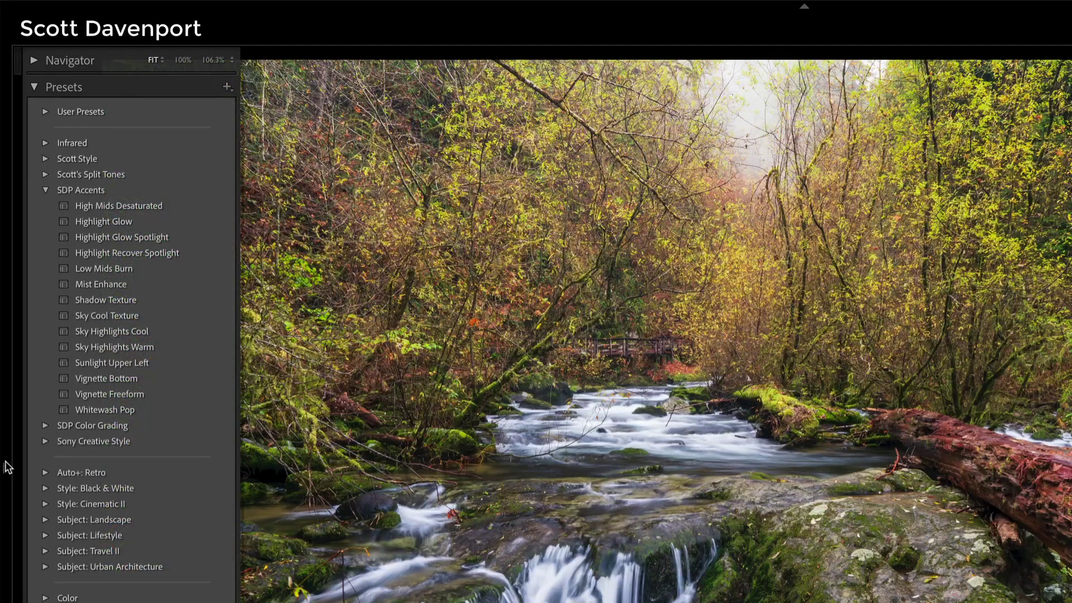
{"action": "left_click", "coordinate": [89, 376]}
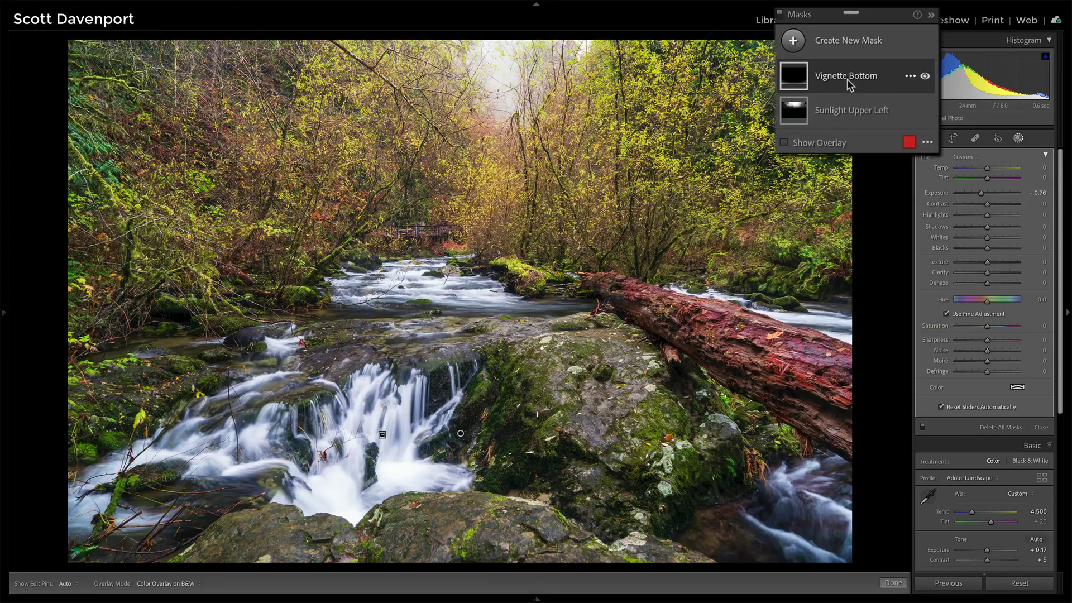
{"action": "left_click", "coordinate": [925, 76]}
{"action": "left_click", "coordinate": [925, 75]}
{"action": "left_click", "coordinate": [925, 76]}
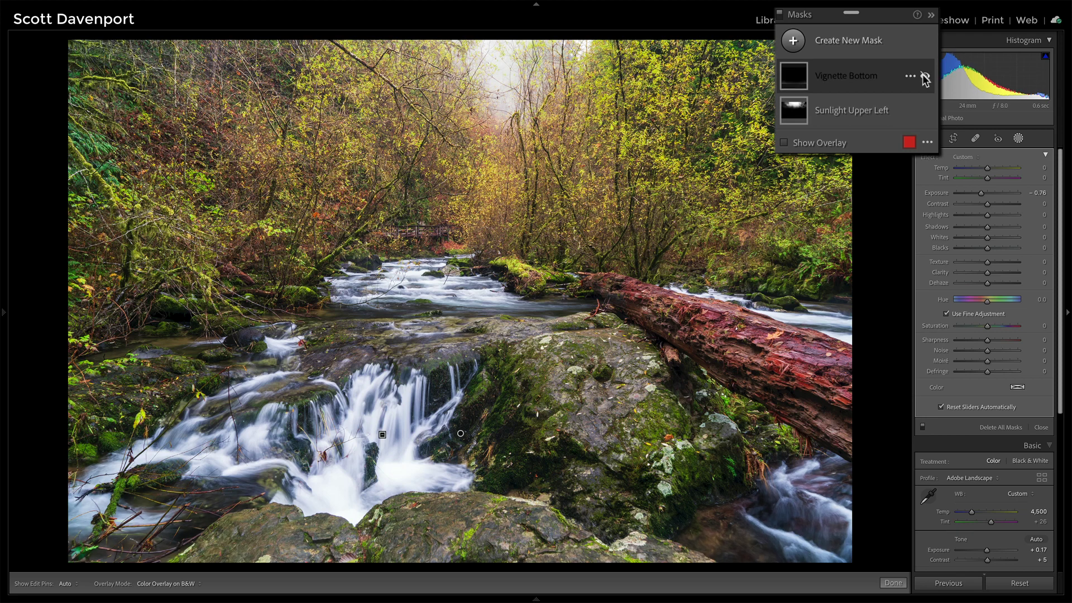
{"action": "left_click", "coordinate": [925, 77]}
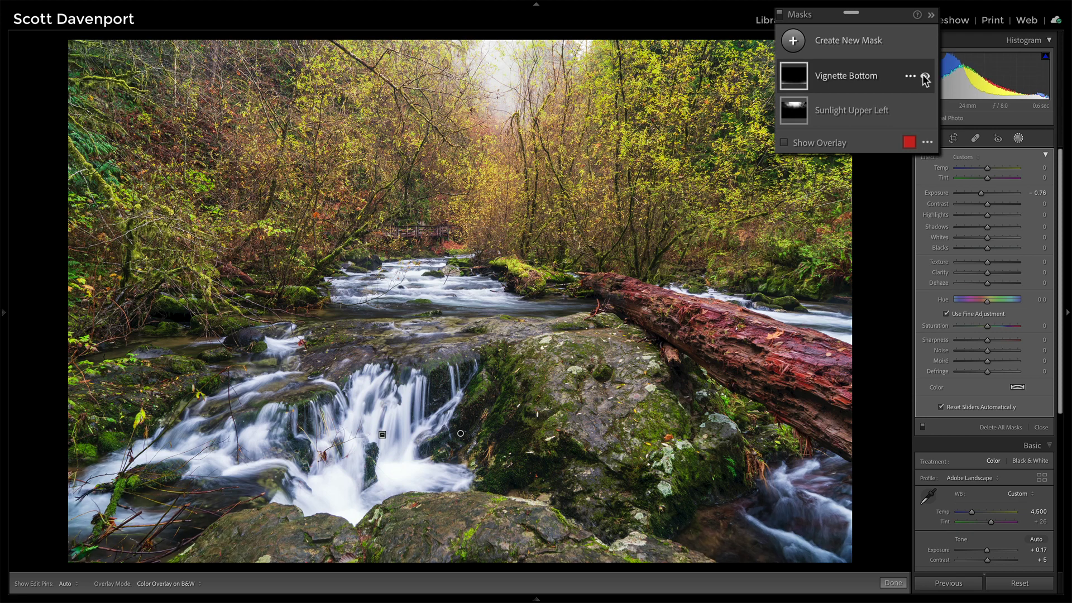
{"action": "left_click", "coordinate": [925, 76]}
{"action": "left_click", "coordinate": [925, 76]}
Move the Vignette Bottom mask's radial gradient slightly upward beside the waterfall and compare the photo with and without the mask
{"action": "left_click", "coordinate": [798, 83]}
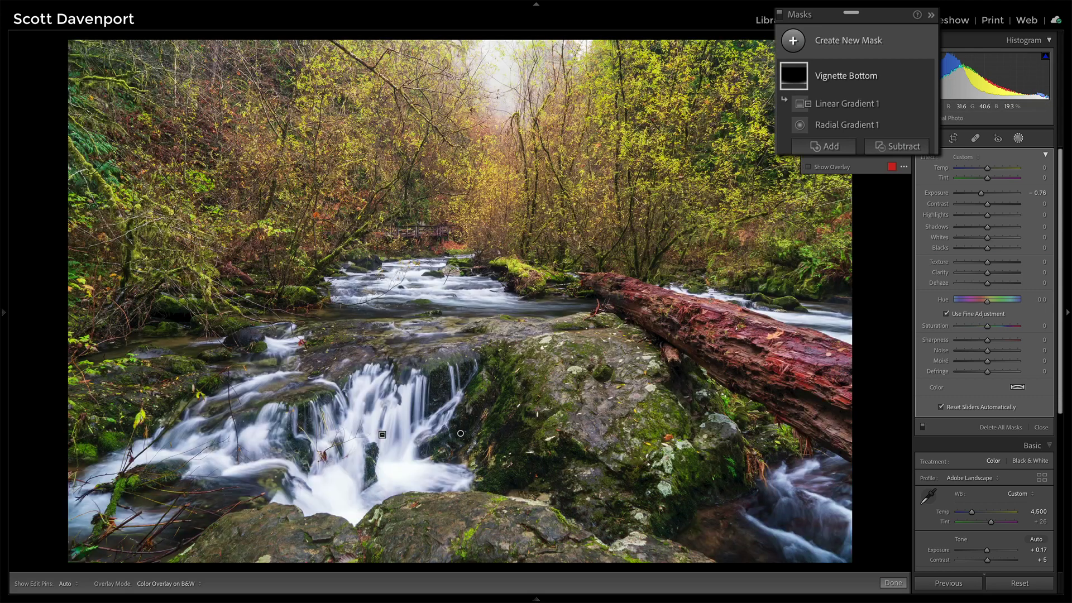
{"action": "left_click", "coordinate": [461, 434]}
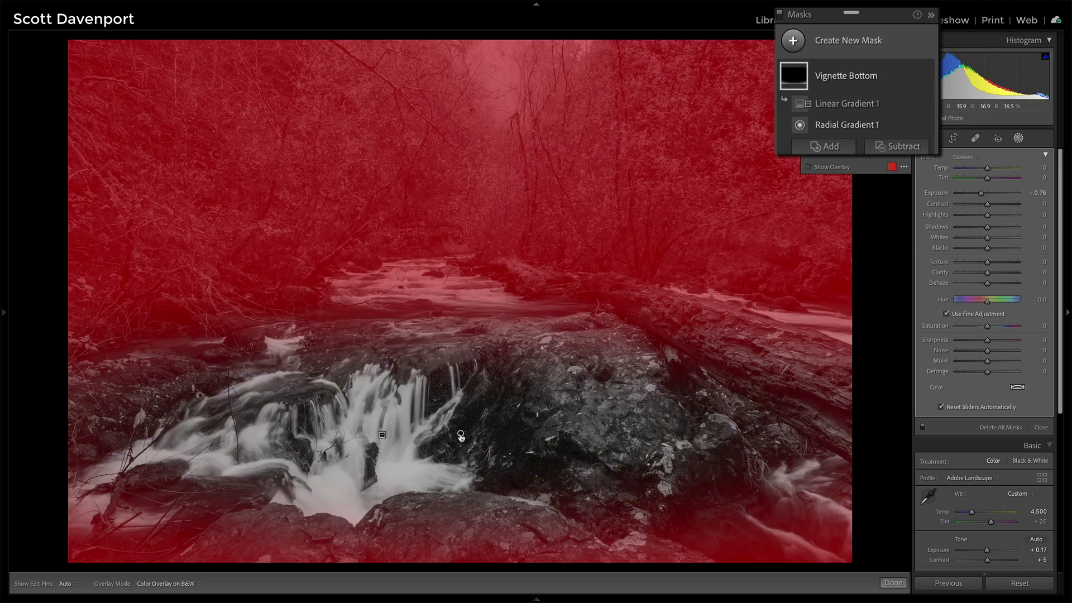
{"action": "left_click", "coordinate": [460, 434]}
{"action": "left_click_drag", "start_coordinate": [461, 432], "coordinate": [461, 403]}
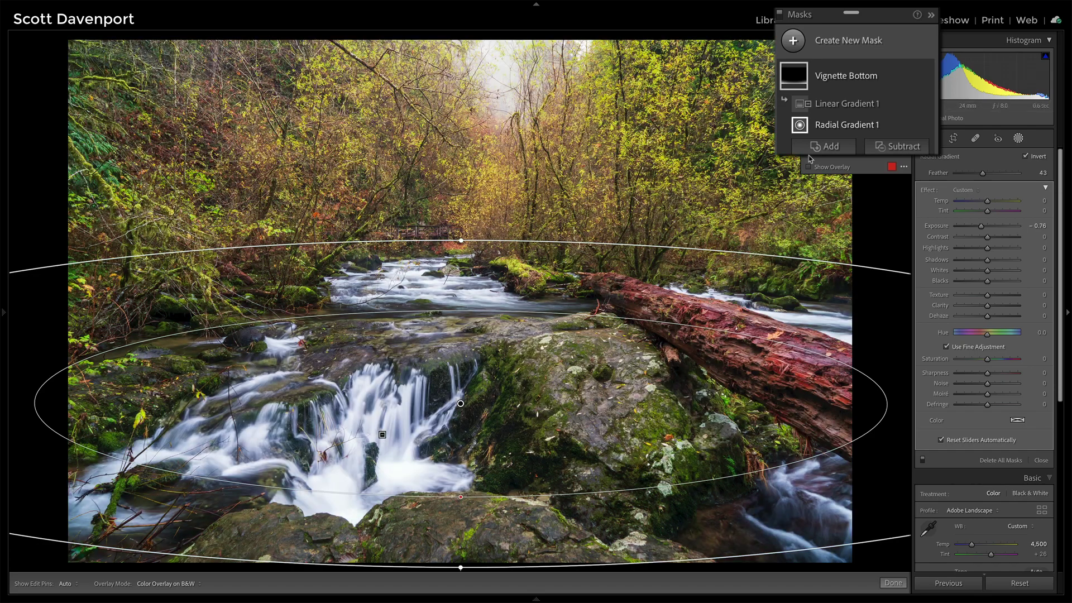
{"action": "left_click", "coordinate": [854, 77]}
{"action": "mouse_move", "coordinate": [804, 76]}
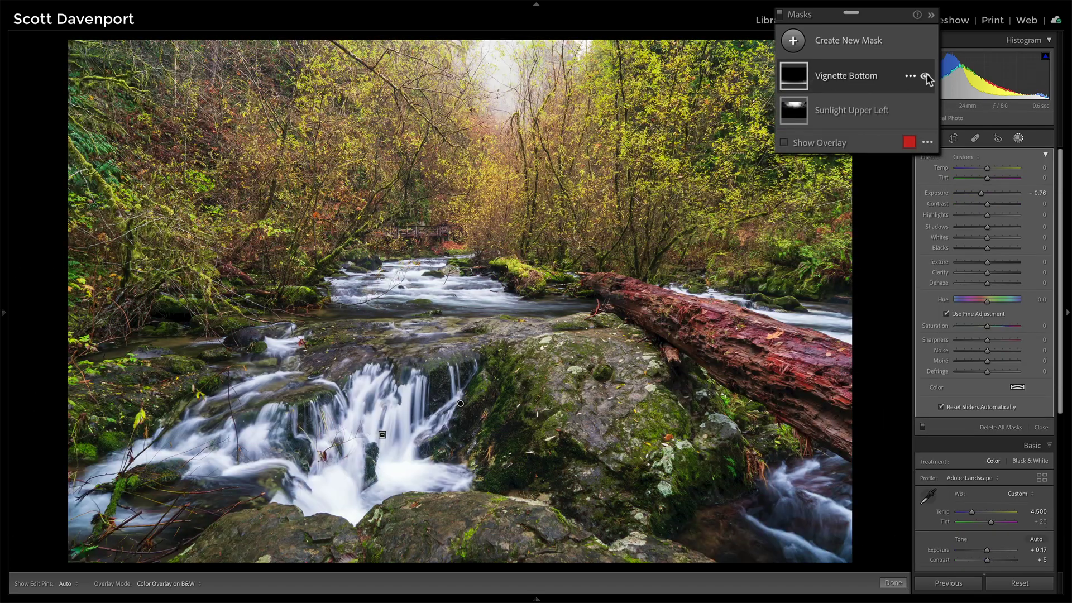
{"action": "left_click", "coordinate": [924, 77]}
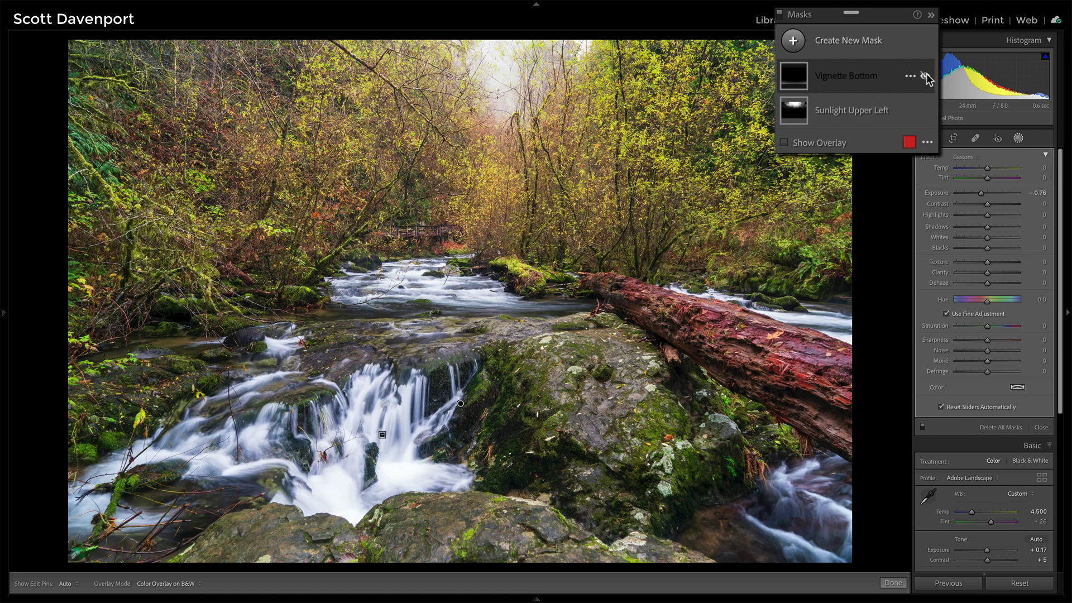
{"action": "left_click", "coordinate": [924, 77]}
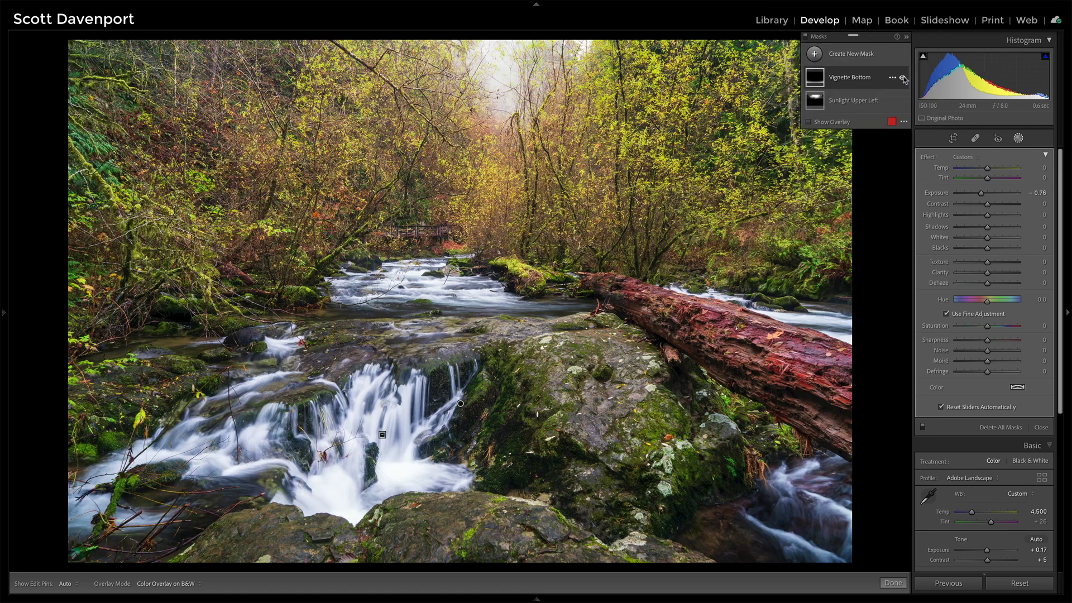
Apply the Vignette Freeform preset from SDP Accents and move its radial gradient down and left to centre on the waterfall
{"action": "left_click", "coordinate": [4, 311]}
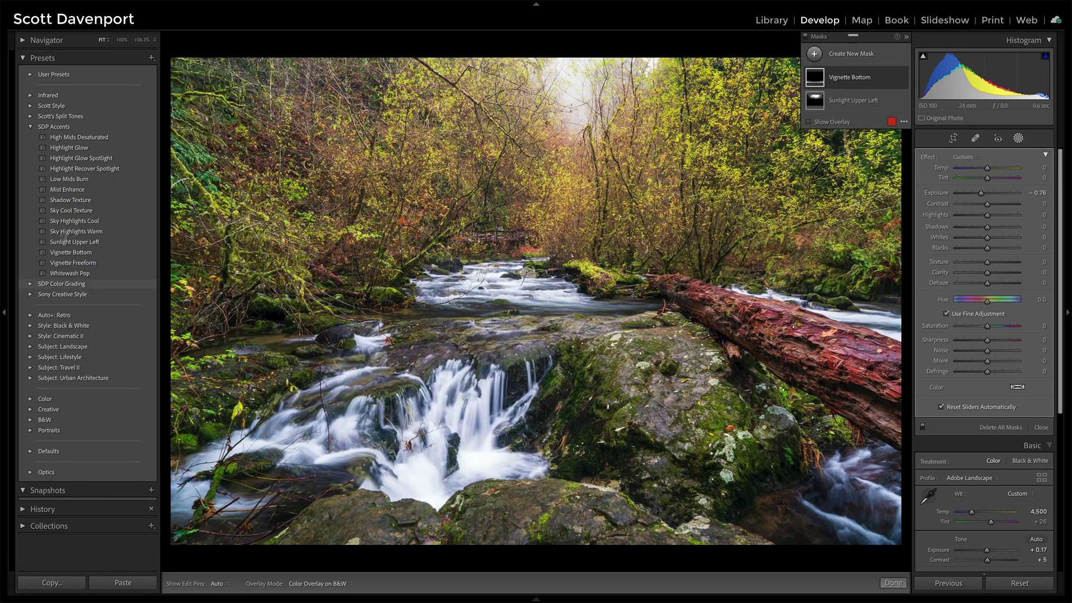
{"action": "left_click", "coordinate": [80, 263]}
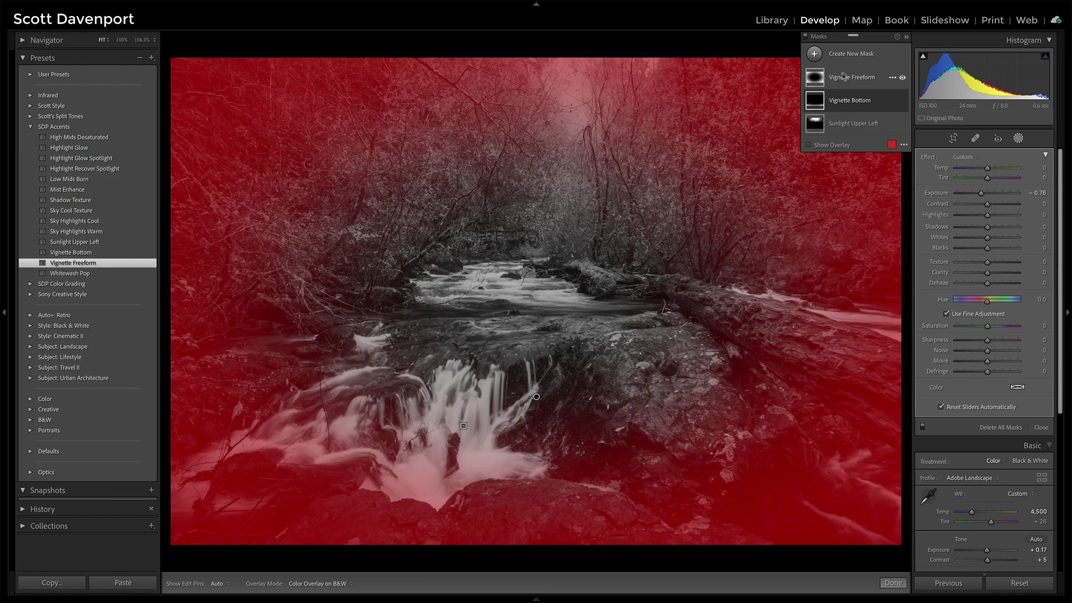
{"action": "left_click", "coordinate": [836, 78]}
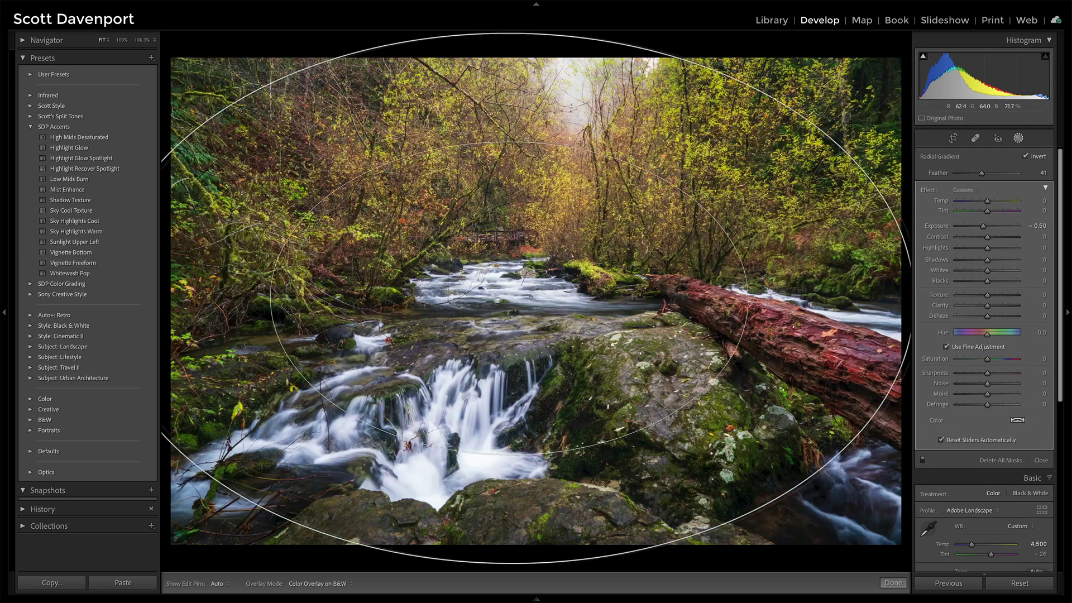
{"action": "left_click_drag", "start_coordinate": [536, 299], "coordinate": [471, 363]}
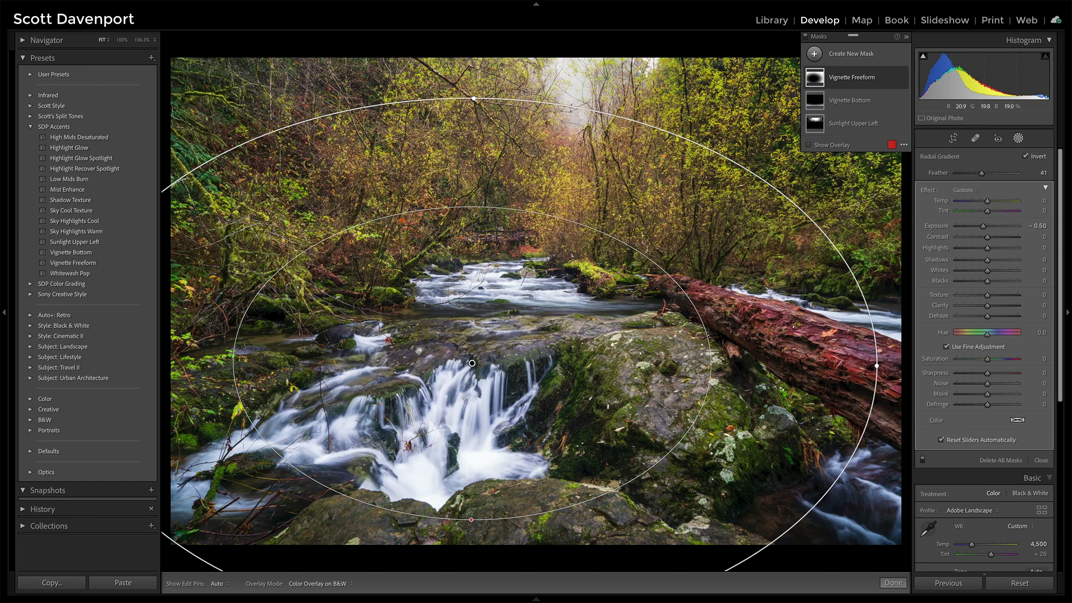